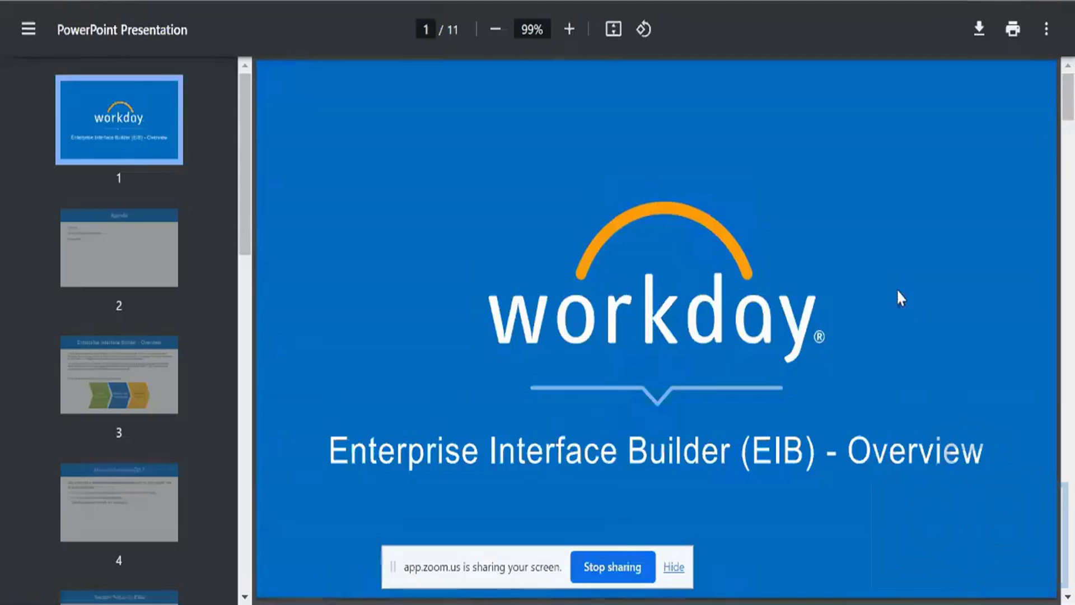
# Move to the page 2 Agenda slide: Overview, Outbound EIB with Transformation, Inbound EIB
pyautogui.scroll(-10, 898, 292)
pyautogui.scroll(1, 901, 297)
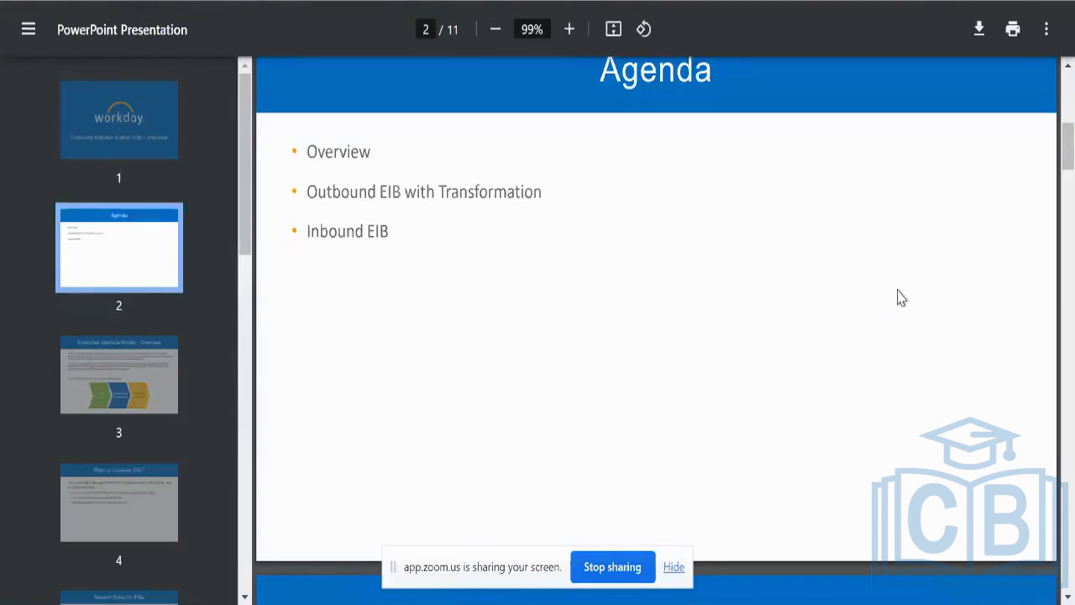
# Show the page 3 EIB Overview slide (Get, Transform, Deliver Data), briefly checking the Workday window
pyautogui.scroll(-10, 901, 297)
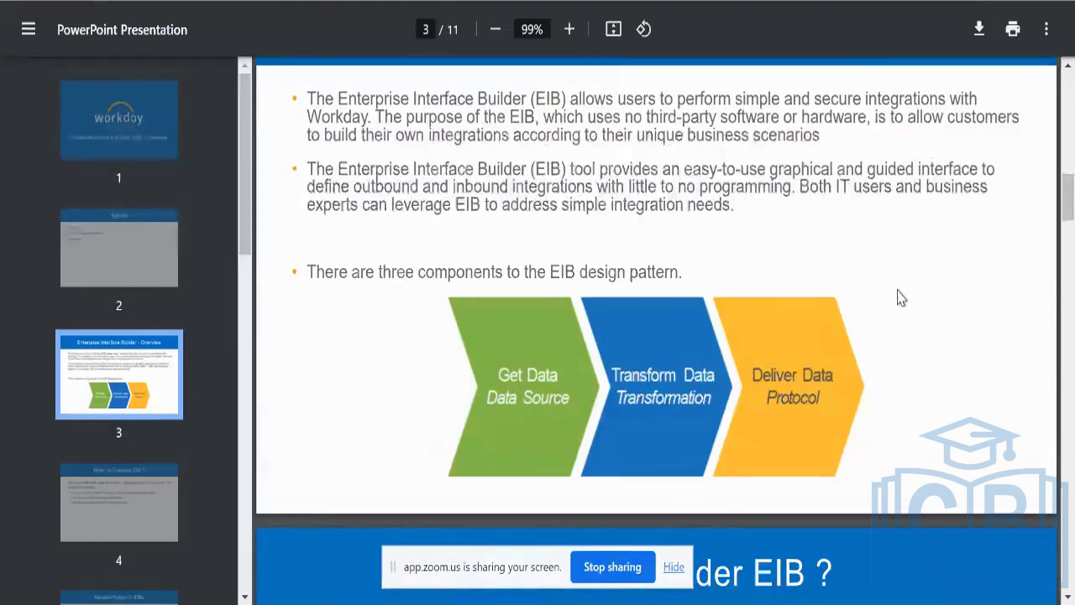
pyautogui.scroll(2, 901, 298)
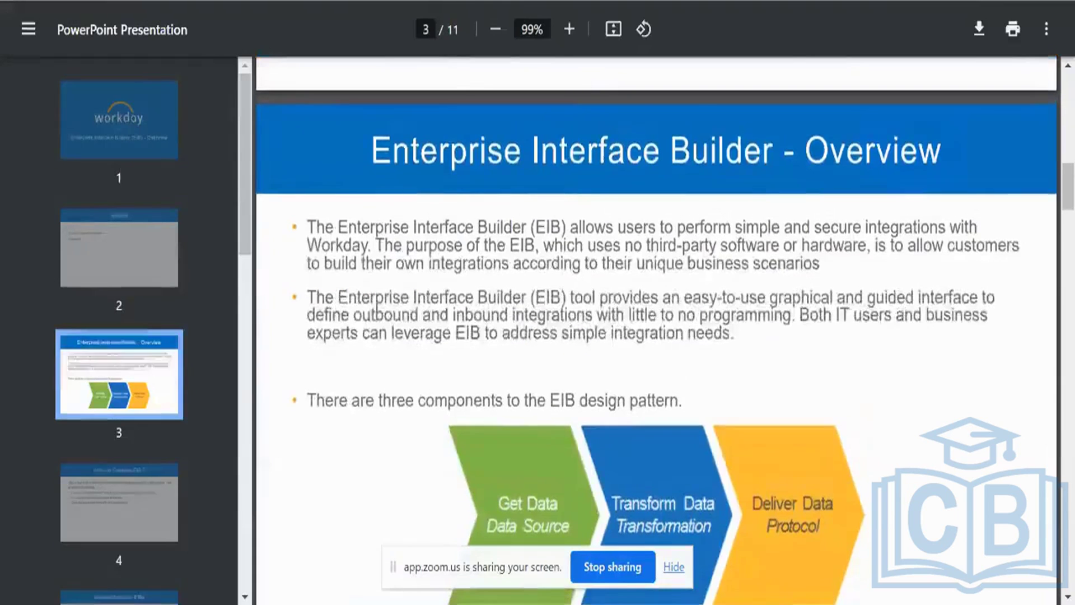
pyautogui.hotkey('alt', 'Tab')
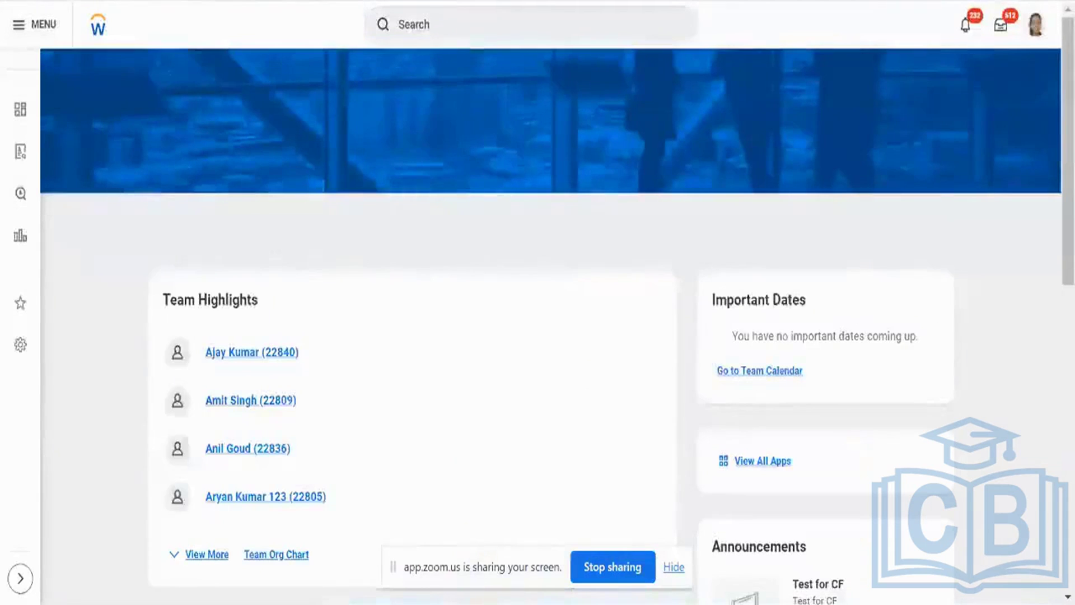
pyautogui.hotkey('alt', 'Tab')
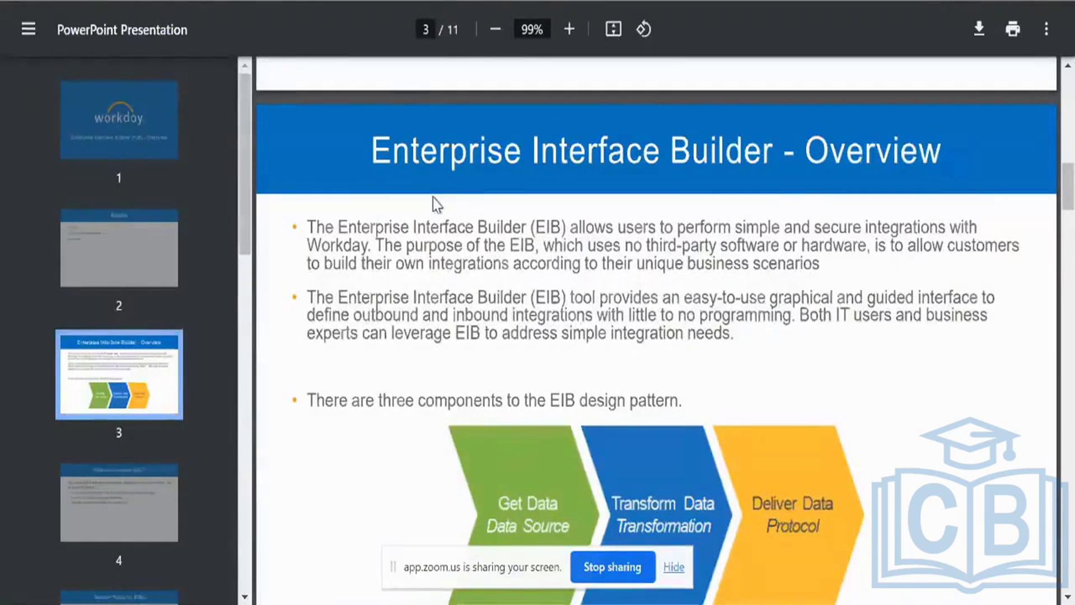
# Search 'create posi' and open Create Position for the AMD - Manufacturing supervisory organization
pyautogui.hotkey('alt', 'Tab')
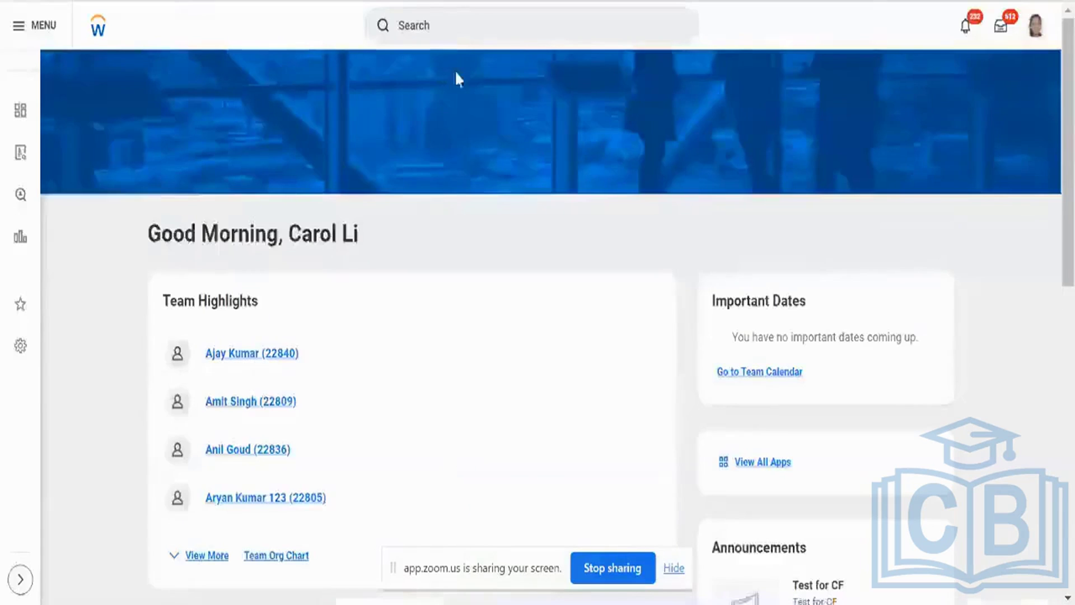
pyautogui.click(471, 27)
pyautogui.write('cre')
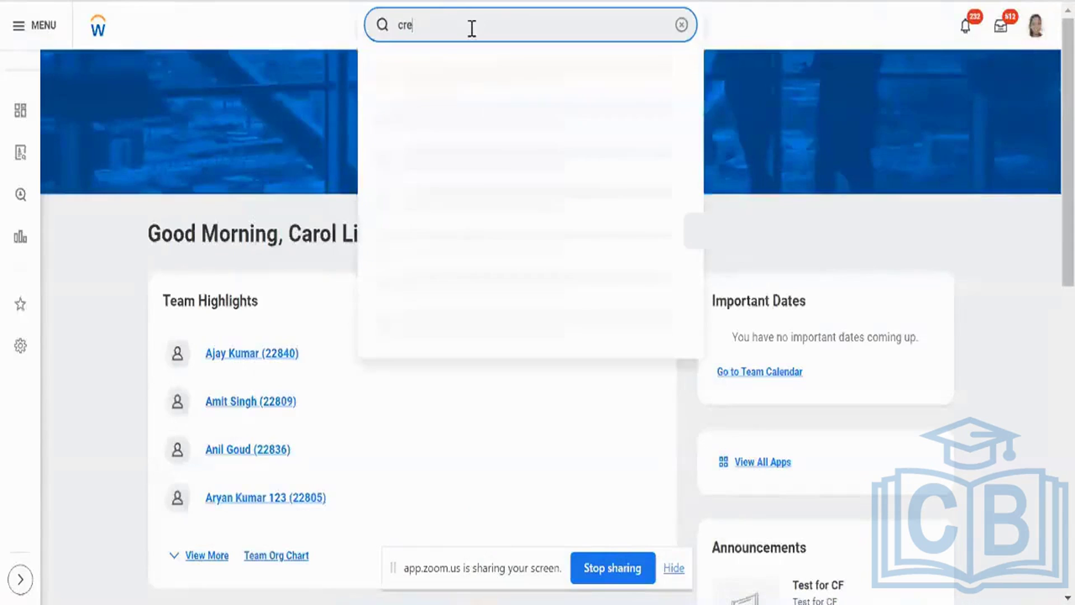
pyautogui.write('ate posi')
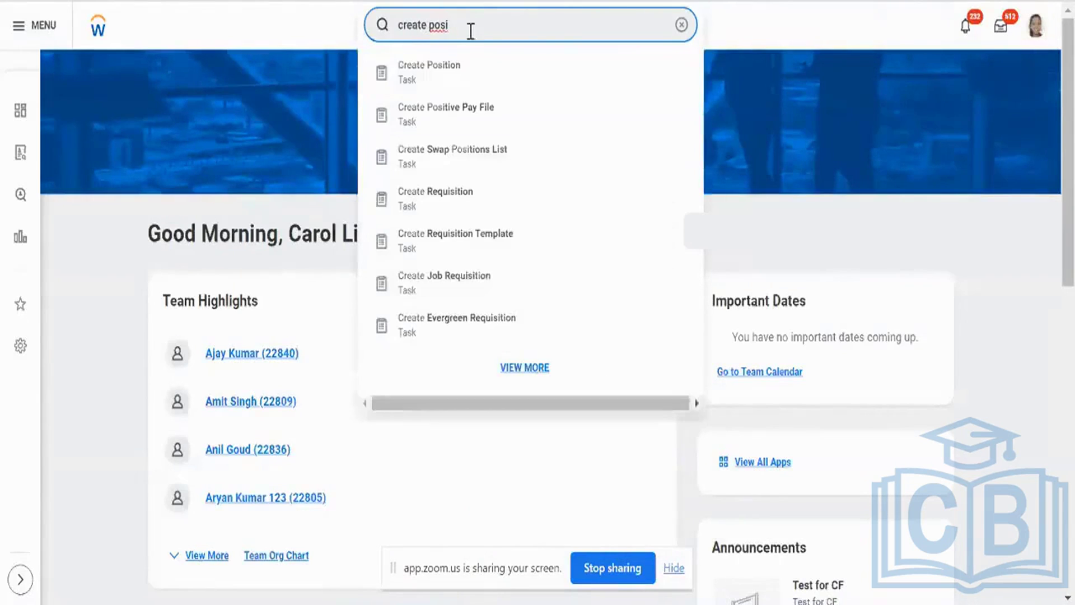
pyautogui.click(455, 66)
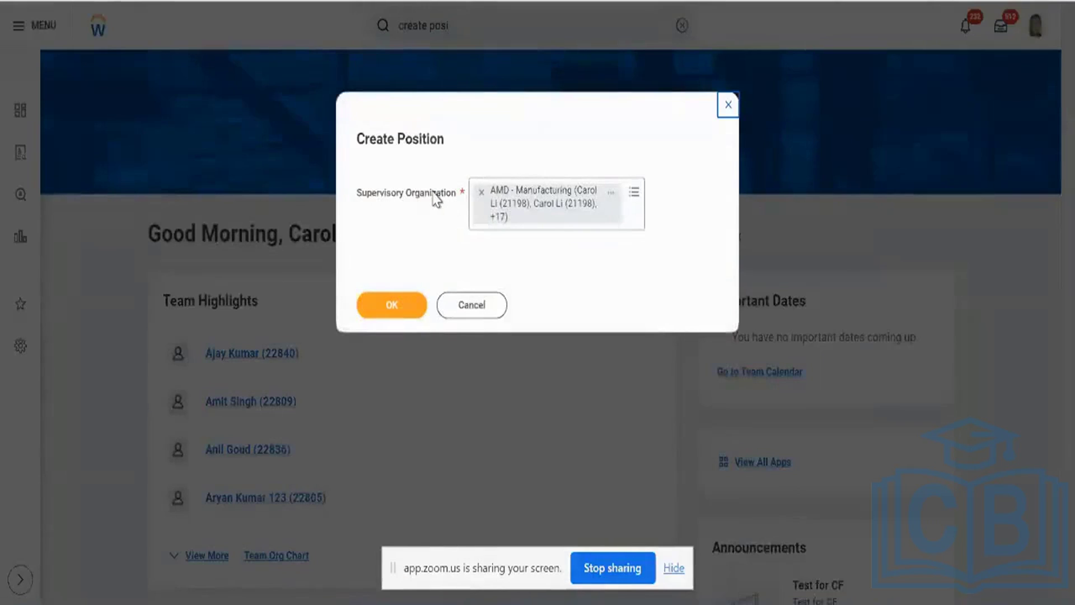
pyautogui.click(410, 307)
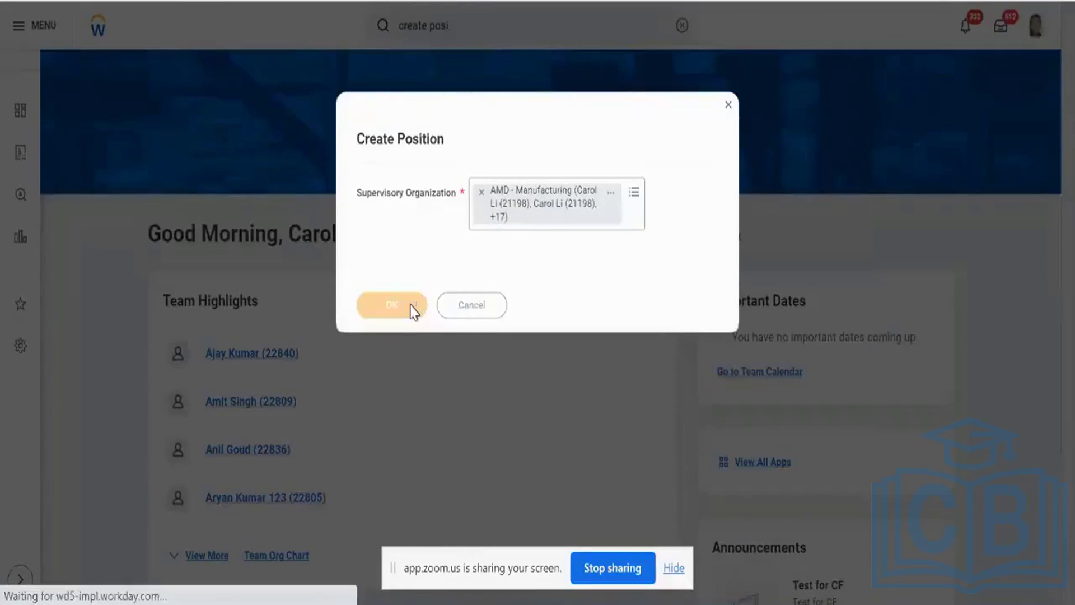
pyautogui.scroll(-4, 411, 306)
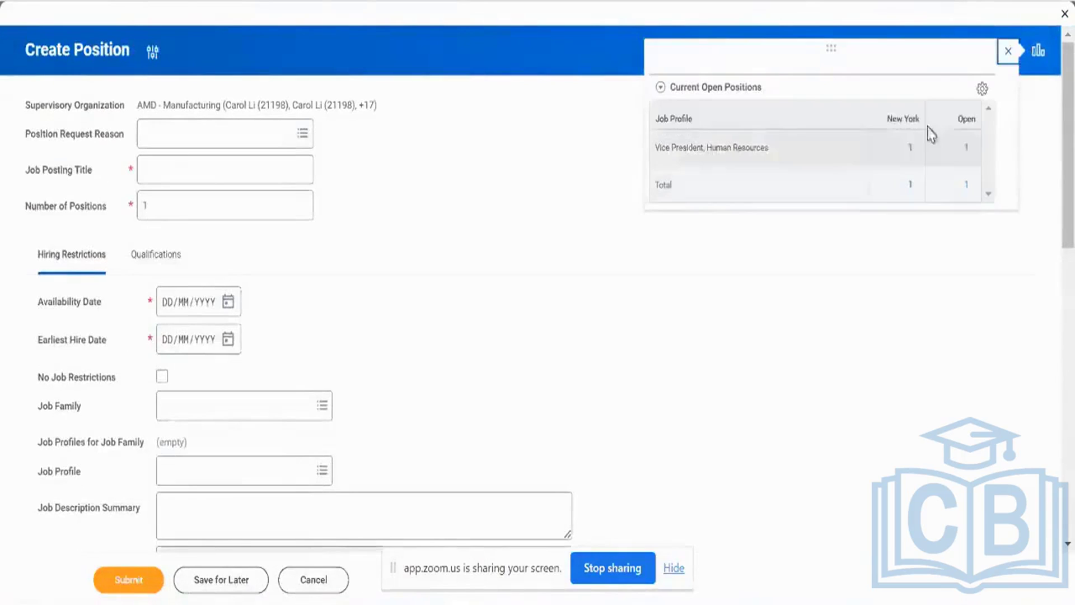
pyautogui.click(1009, 52)
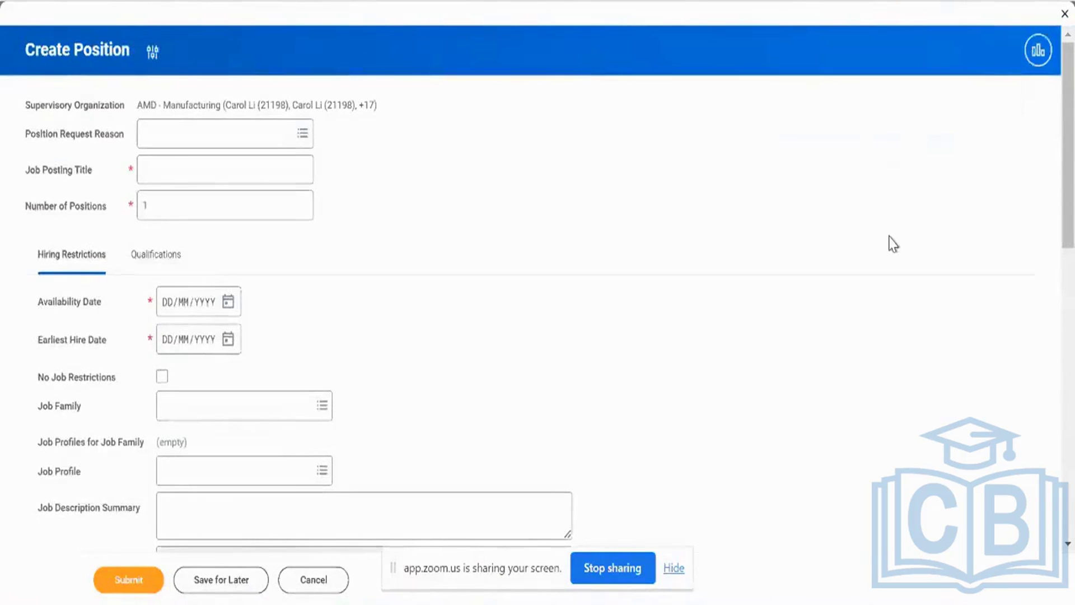
pyautogui.scroll(-3, 717, 347)
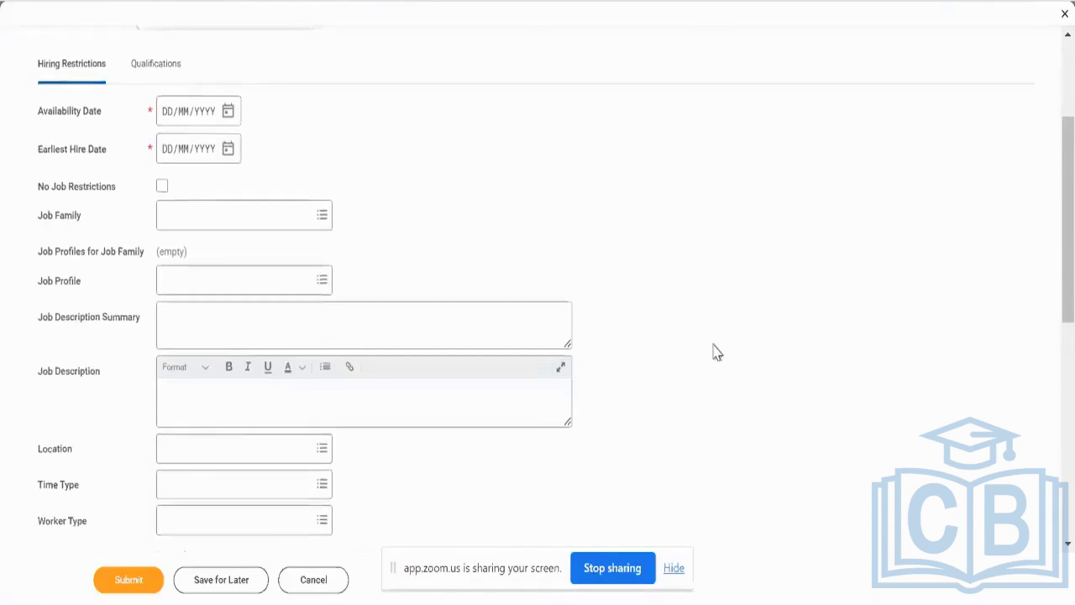
pyautogui.scroll(3, 717, 351)
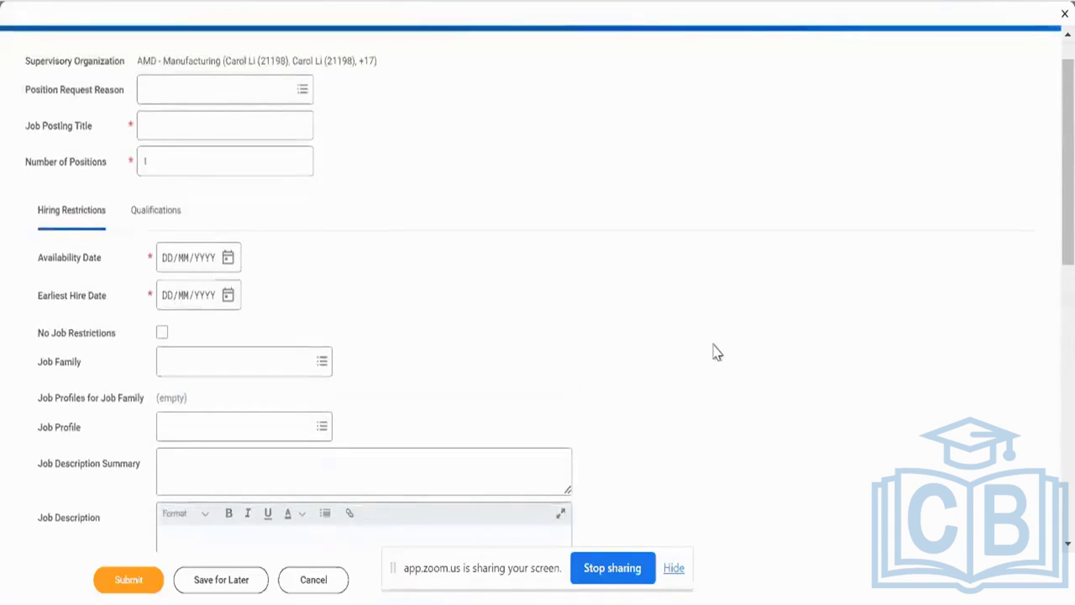
pyautogui.scroll(1, 717, 352)
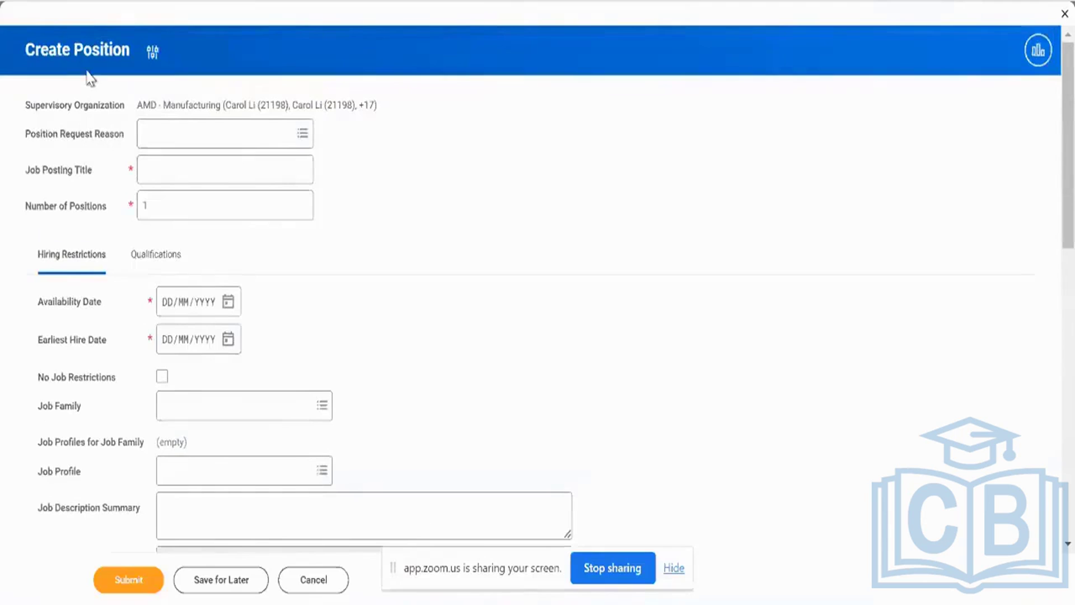
# Duplicate the Workday tab and cancel the unsaved Create Position form, returning to the Welcome screen
pyautogui.rightClick(281, 1)
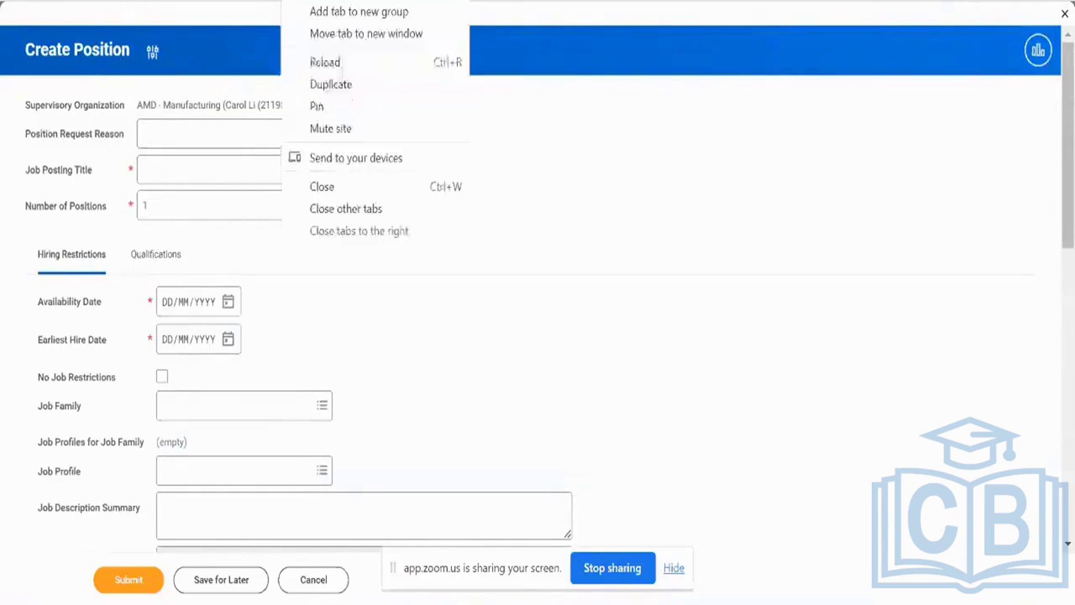
pyautogui.click(320, 81)
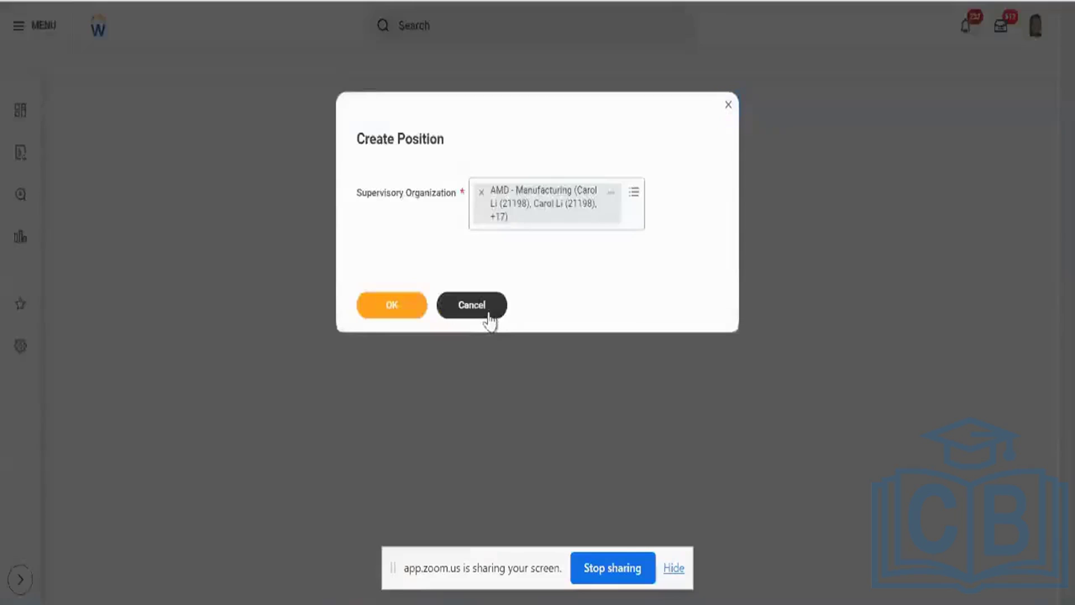
pyautogui.click(489, 315)
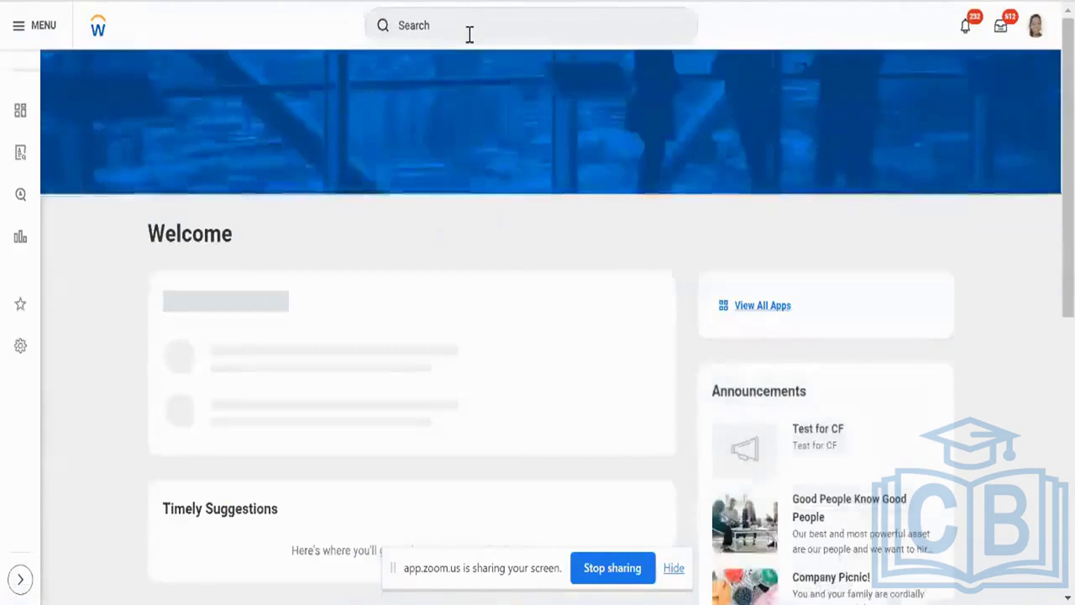
# Search Workday for 'bp: create posi' business process definitions
pyautogui.click(469, 34)
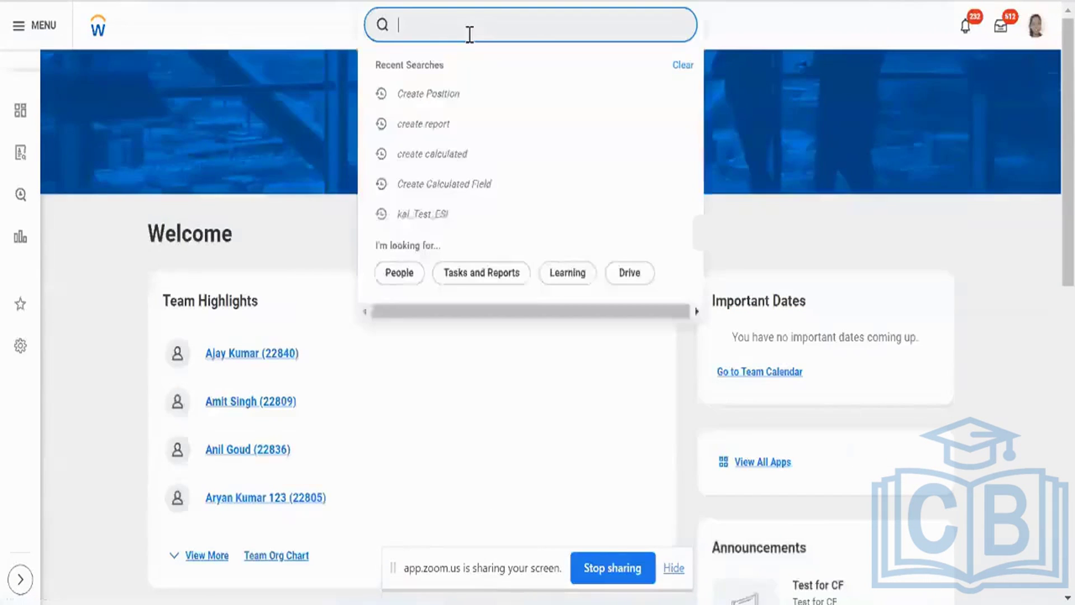
pyautogui.write('bp:')
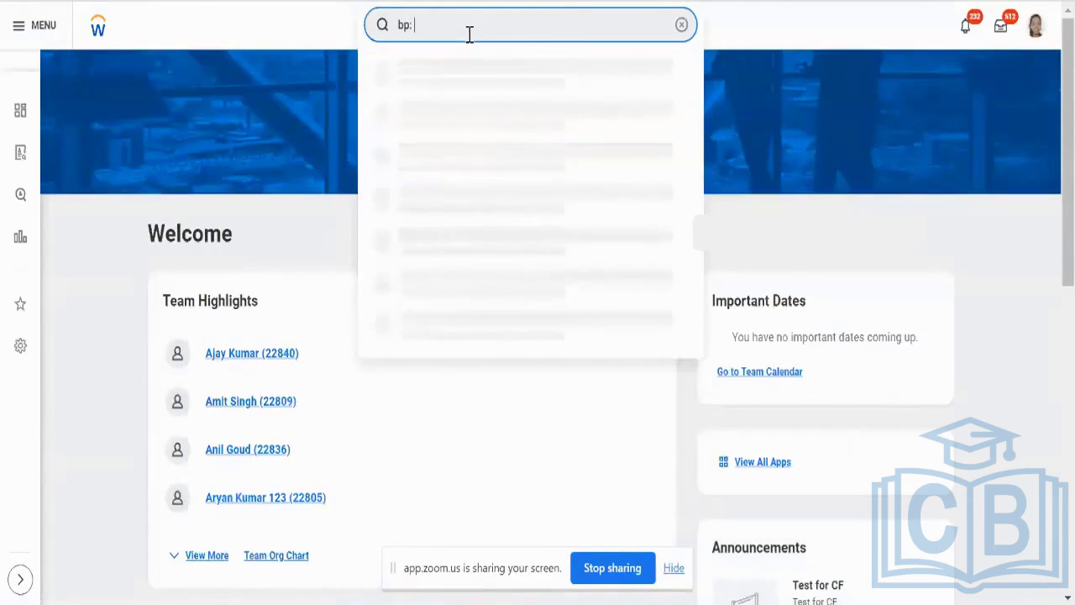
pyautogui.write(' create posi')
pyautogui.press('Return')
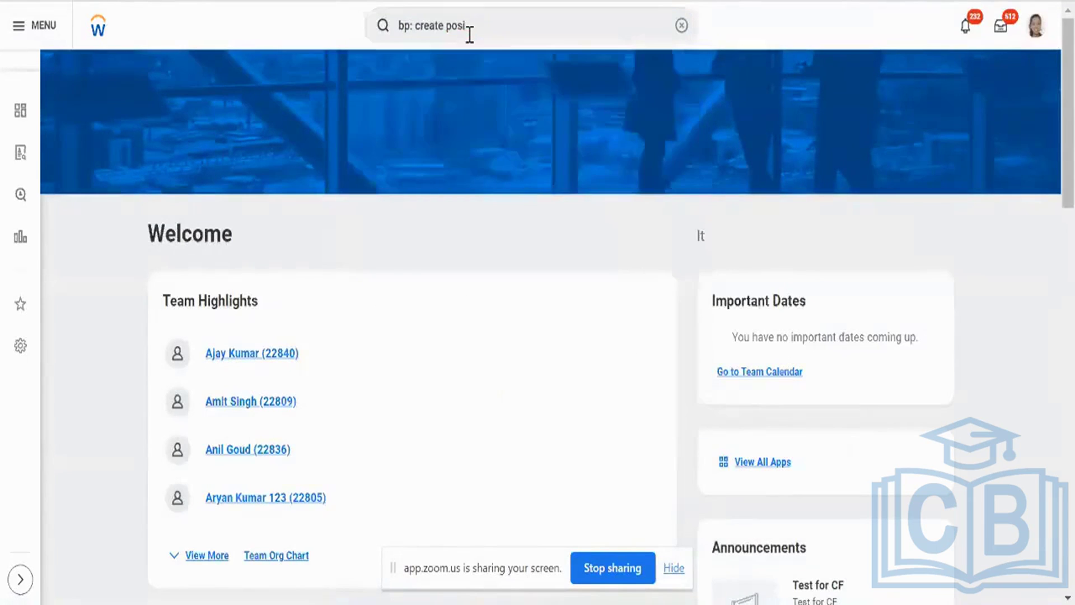
# Browse the results and open the Create Position (BK_Sales) definition
pyautogui.scroll(-3, 608, 208)
pyautogui.scroll(-4, 607, 209)
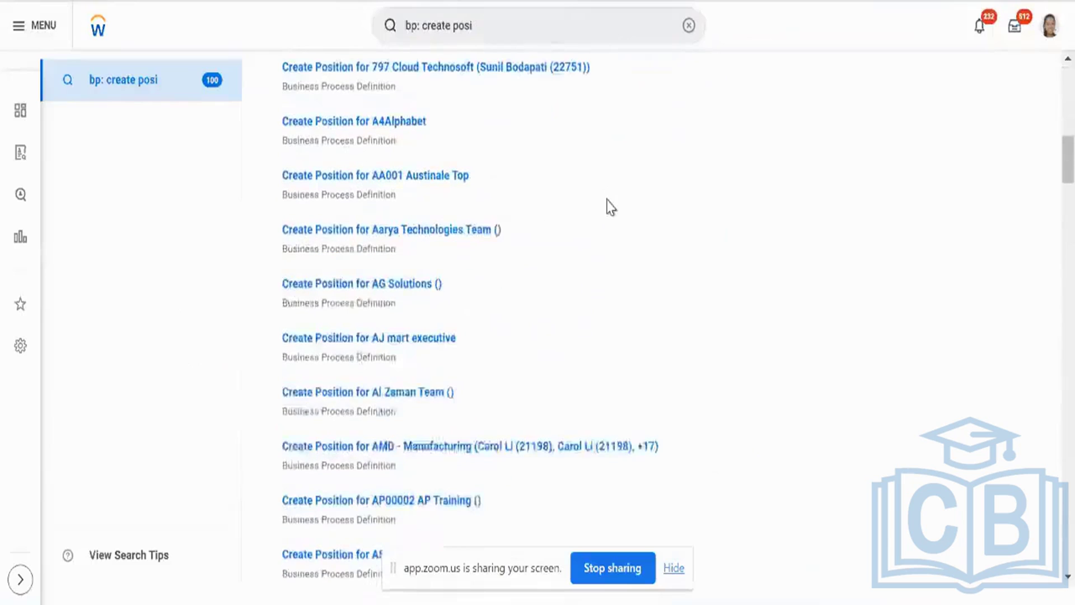
pyautogui.scroll(-4, 537, 238)
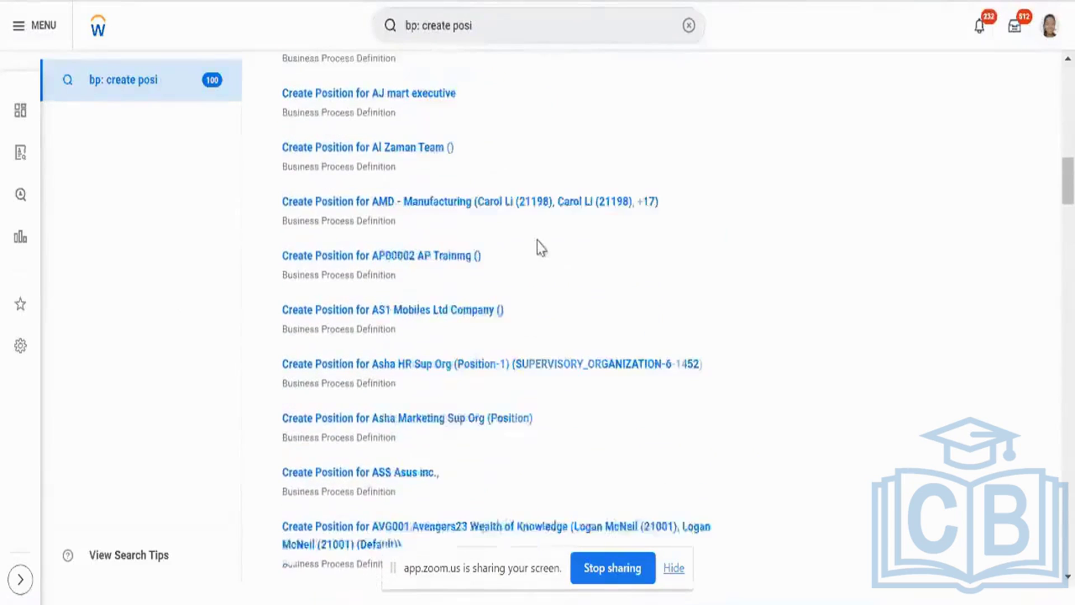
pyautogui.scroll(-5, 537, 241)
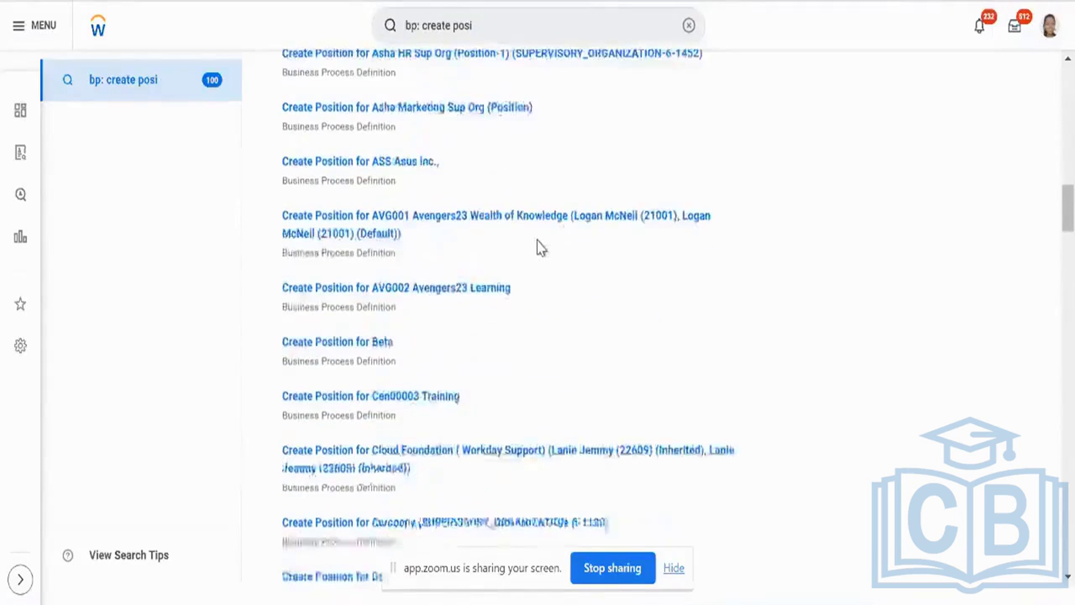
pyautogui.scroll(-3, 536, 240)
pyautogui.scroll(-4, 536, 240)
pyautogui.scroll(-5, 536, 240)
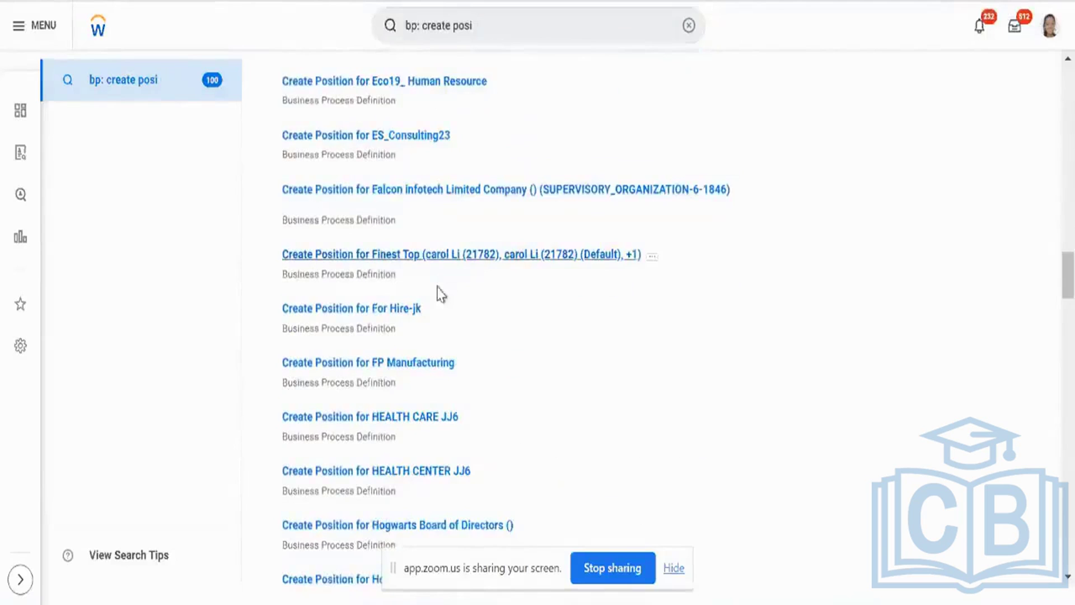
pyautogui.scroll(20, 439, 293)
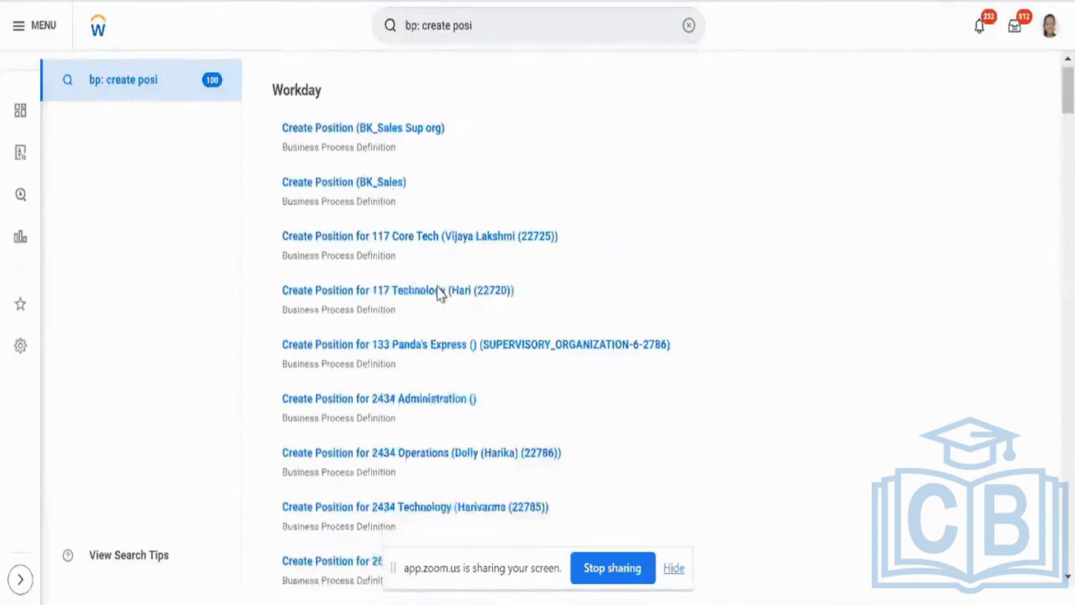
pyautogui.click(381, 187)
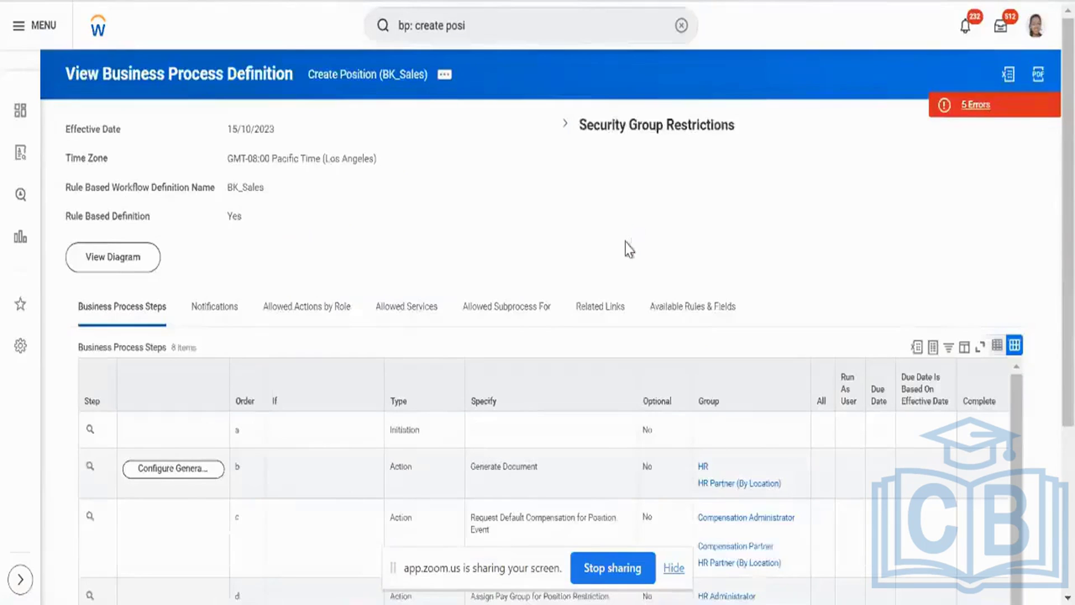
# Scroll down to the 8-step table of Create Position (BK_Sales), starting with Initiation
pyautogui.rightClick(626, 242)
pyautogui.press('Escape')
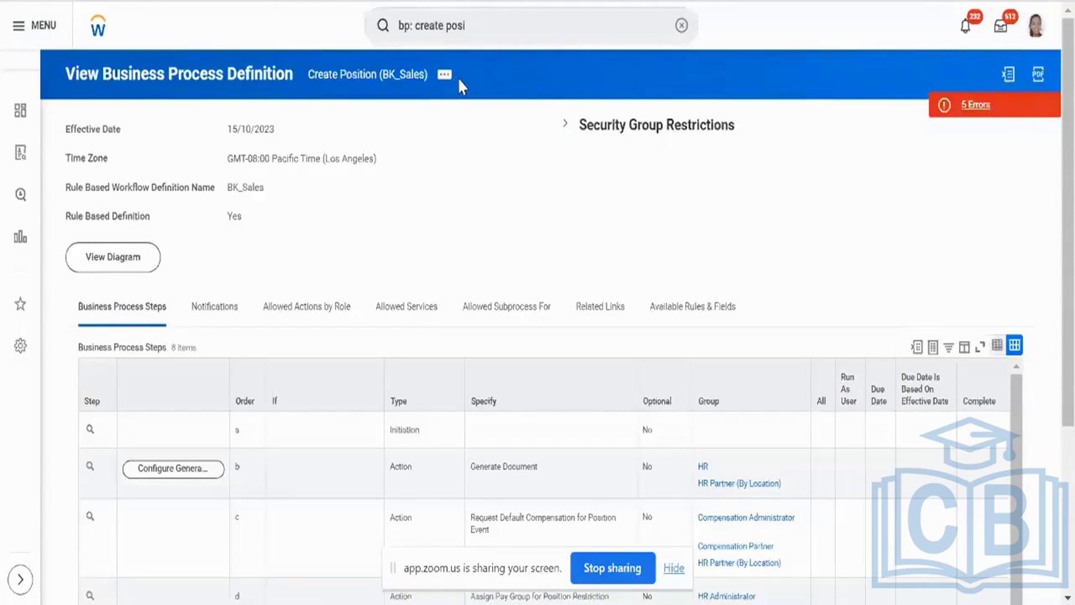
pyautogui.scroll(-2, 460, 90)
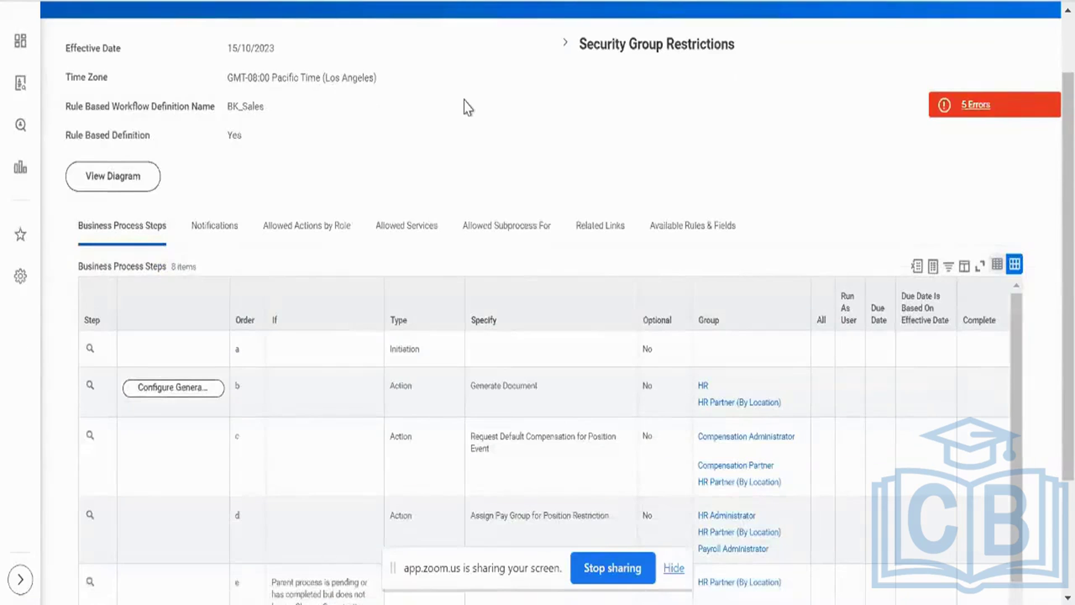
pyautogui.scroll(-3, 467, 105)
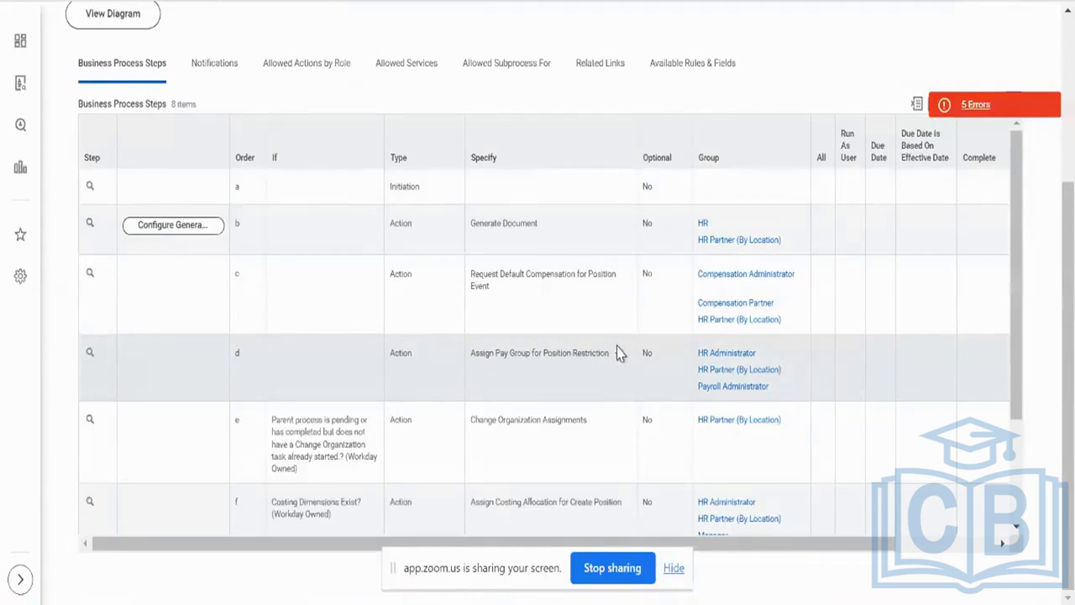
pyautogui.scroll(5, 620, 353)
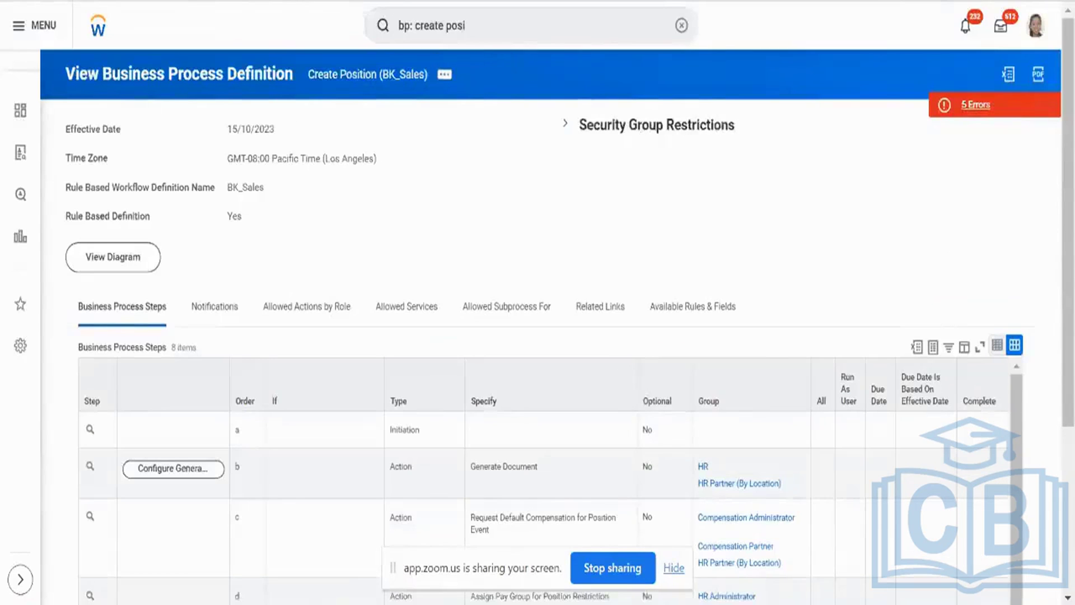
pyautogui.hotkey('alt', 'Tab')
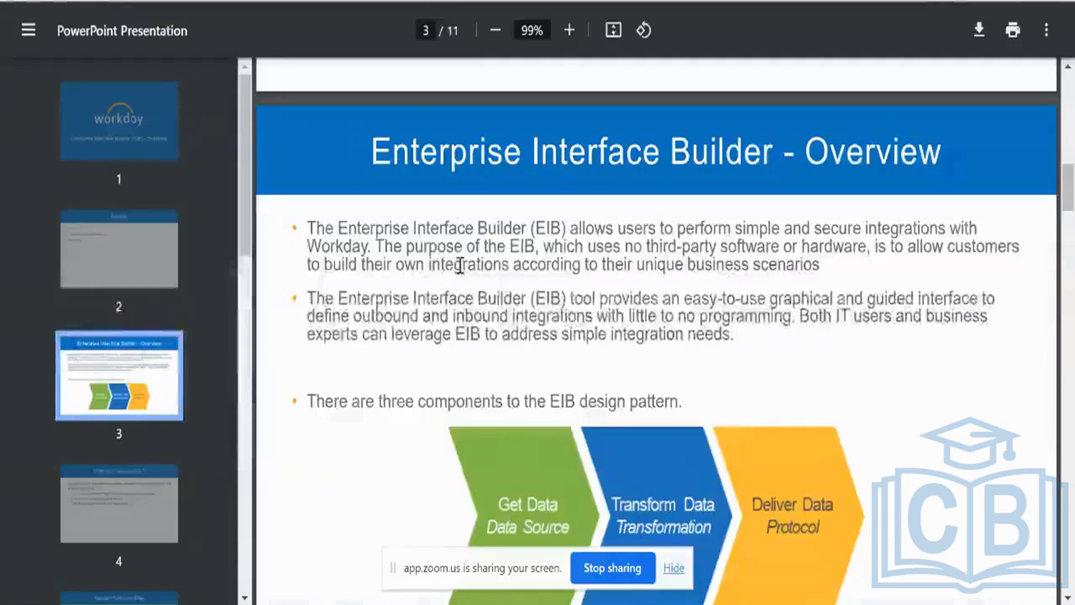
pyautogui.hotkey('alt', 'Tab')
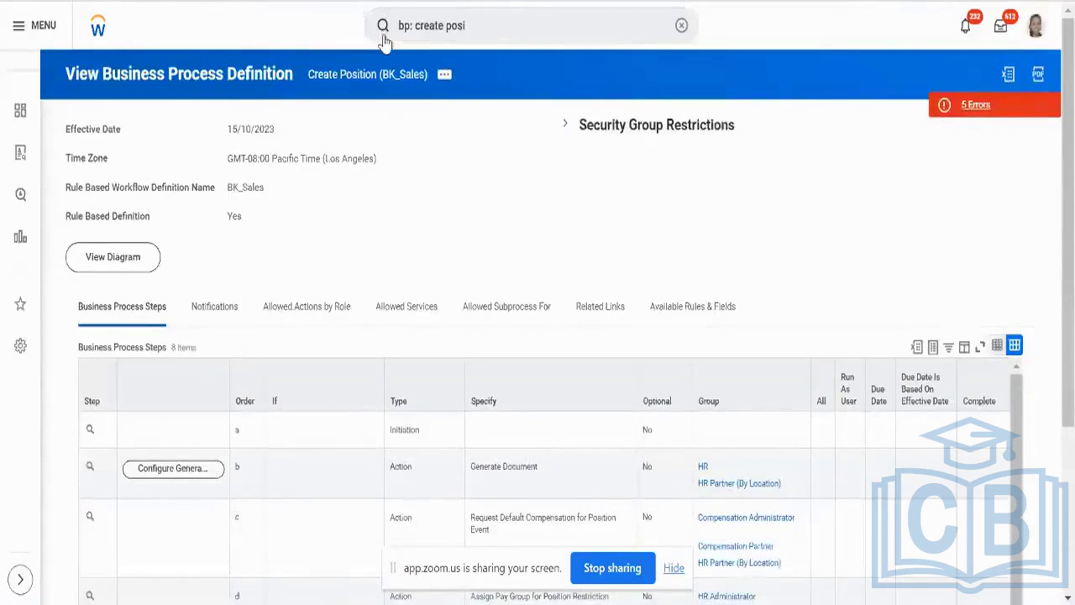
pyautogui.scroll(-5, 509, 165)
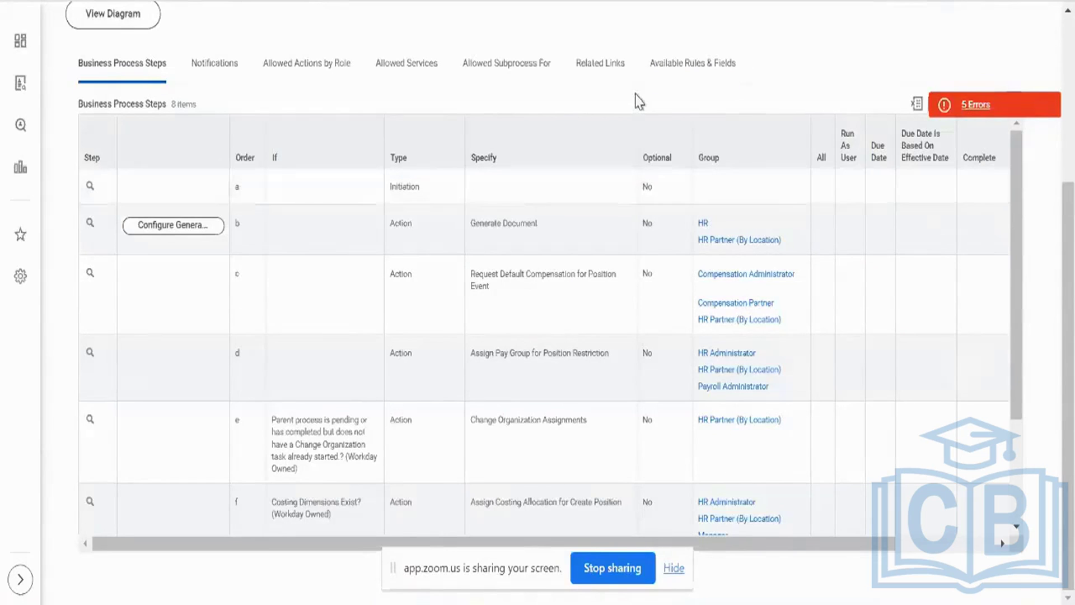
pyautogui.scroll(5, 636, 101)
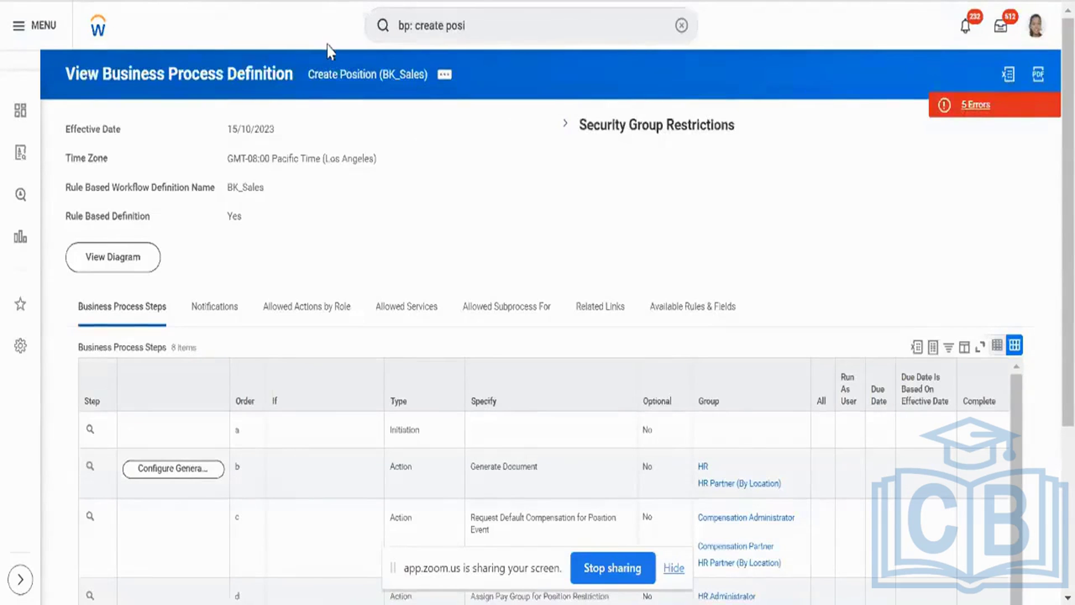
# Highlight step a, the Initiation step, in the business process steps table
pyautogui.scroll(-3, 594, 281)
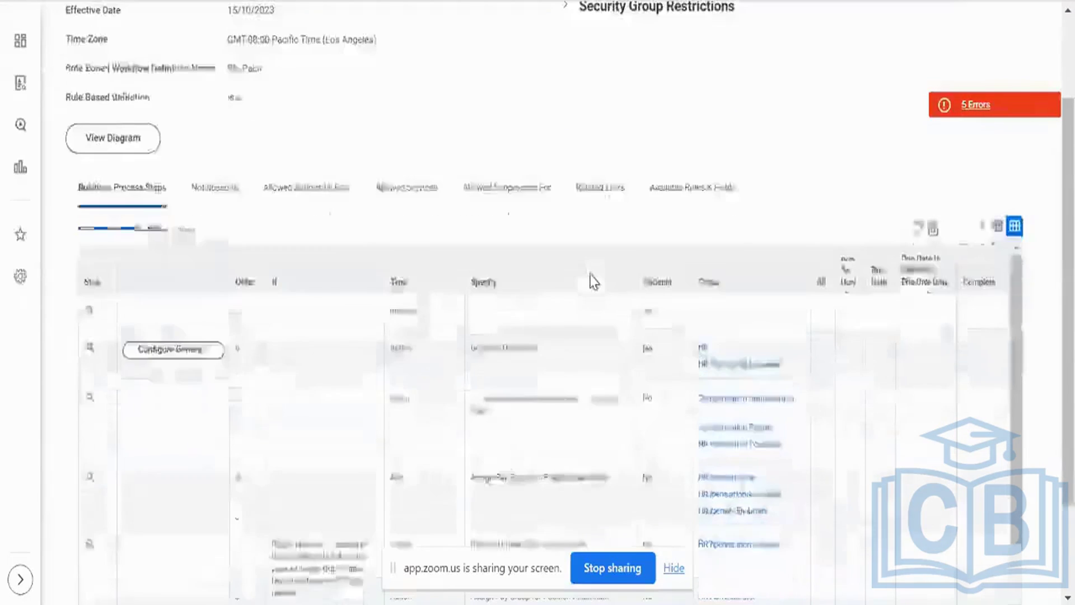
pyautogui.click(518, 298)
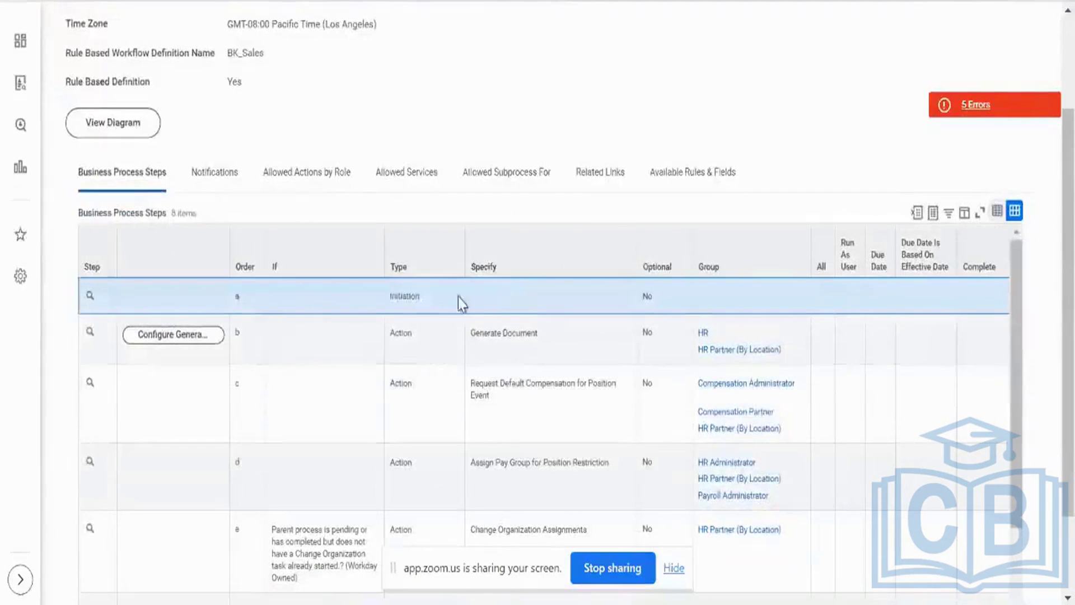
pyautogui.doubleClick(395, 296)
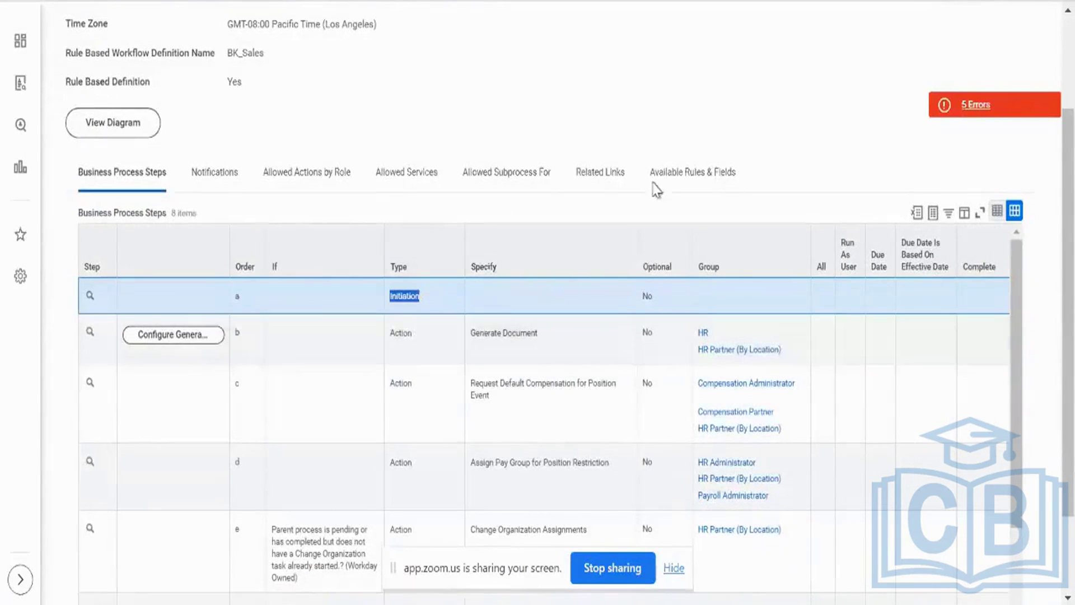
# Highlight step e, Change Organization Assignments, routed to HR Partner (By Location)
pyautogui.scroll(-2, 669, 143)
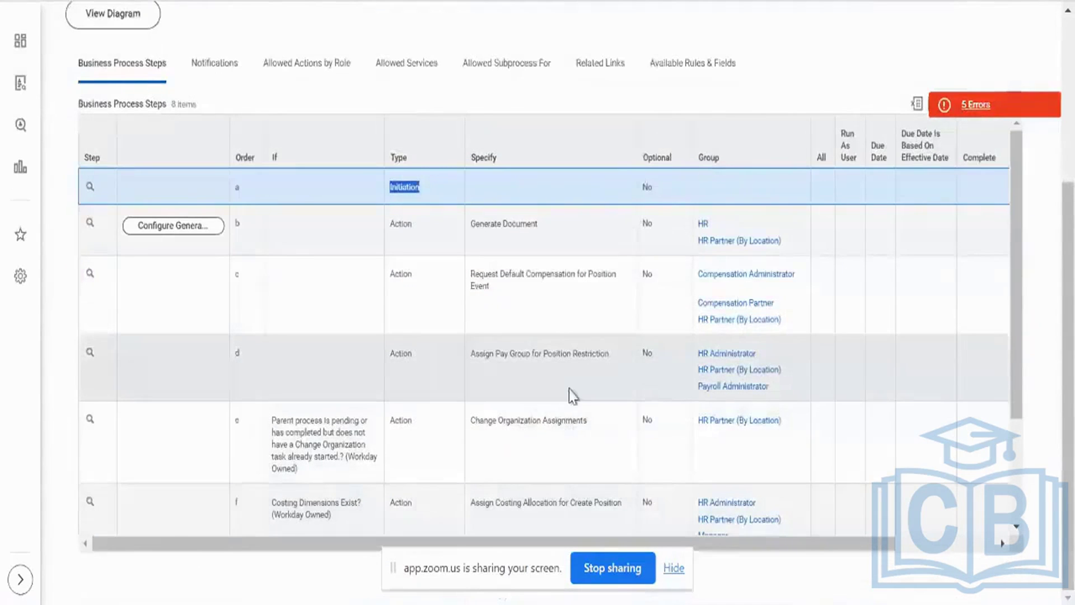
pyautogui.click(563, 414)
pyautogui.tripleClick(563, 414)
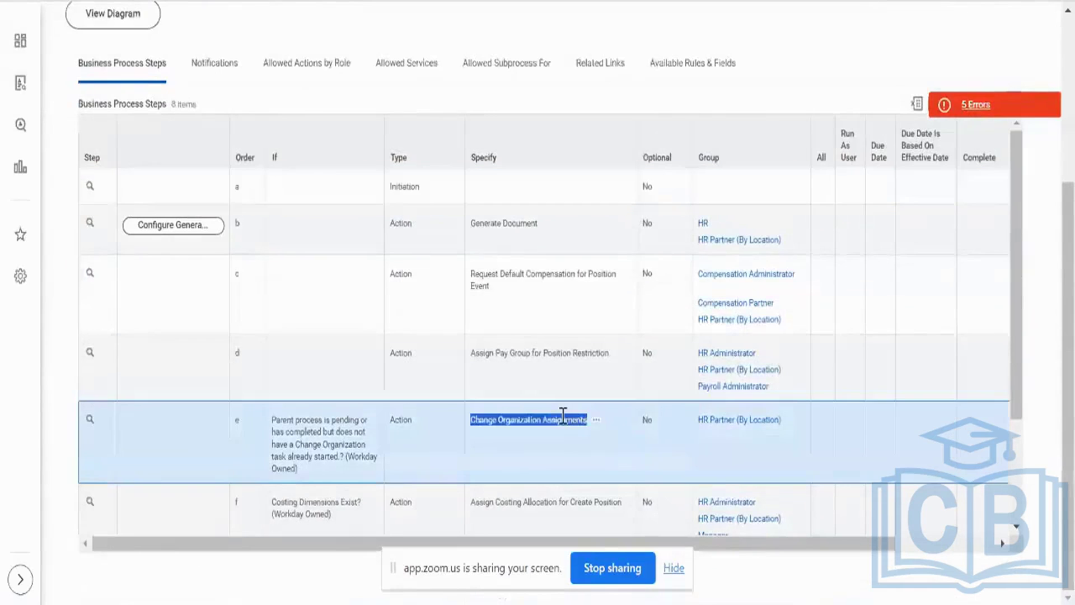
pyautogui.scroll(-3, 563, 414)
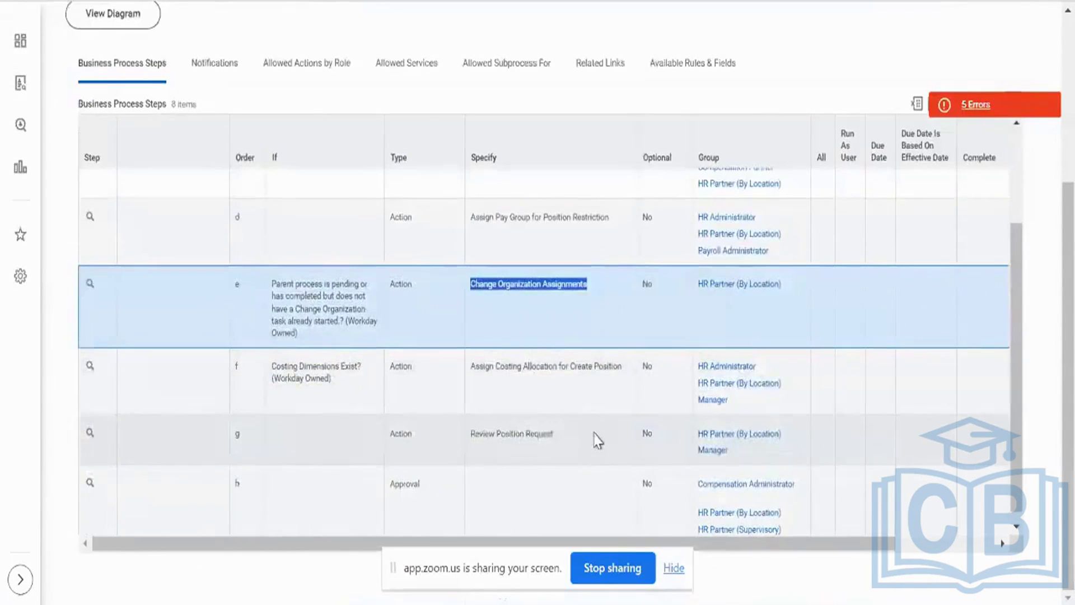
pyautogui.click(598, 440)
pyautogui.scroll(3, 597, 440)
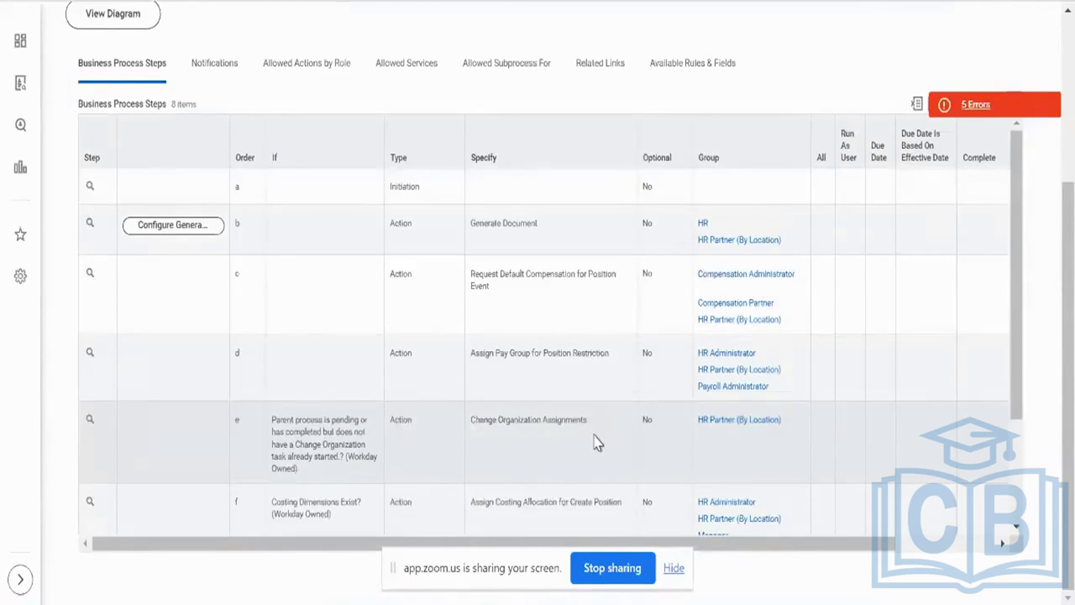
pyautogui.tripleClick(565, 423)
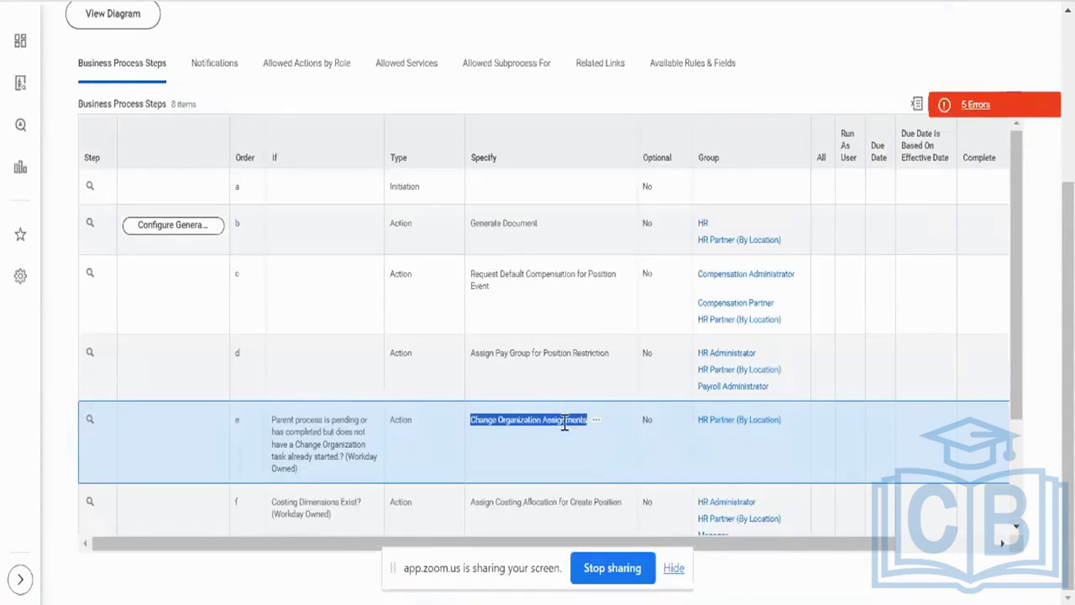
pyautogui.scroll(3, 565, 424)
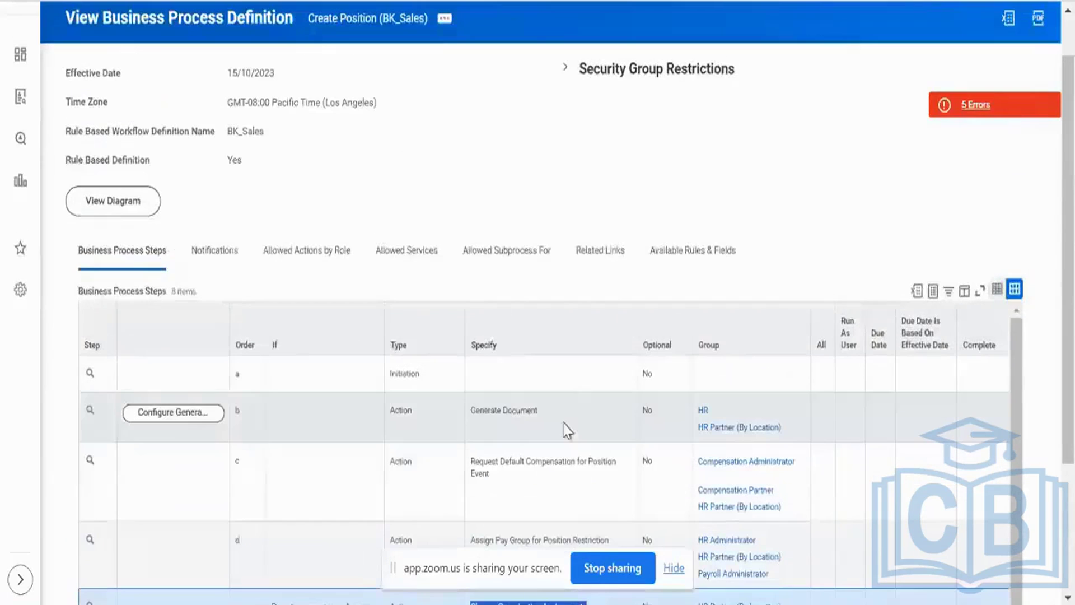
pyautogui.scroll(-2, 571, 173)
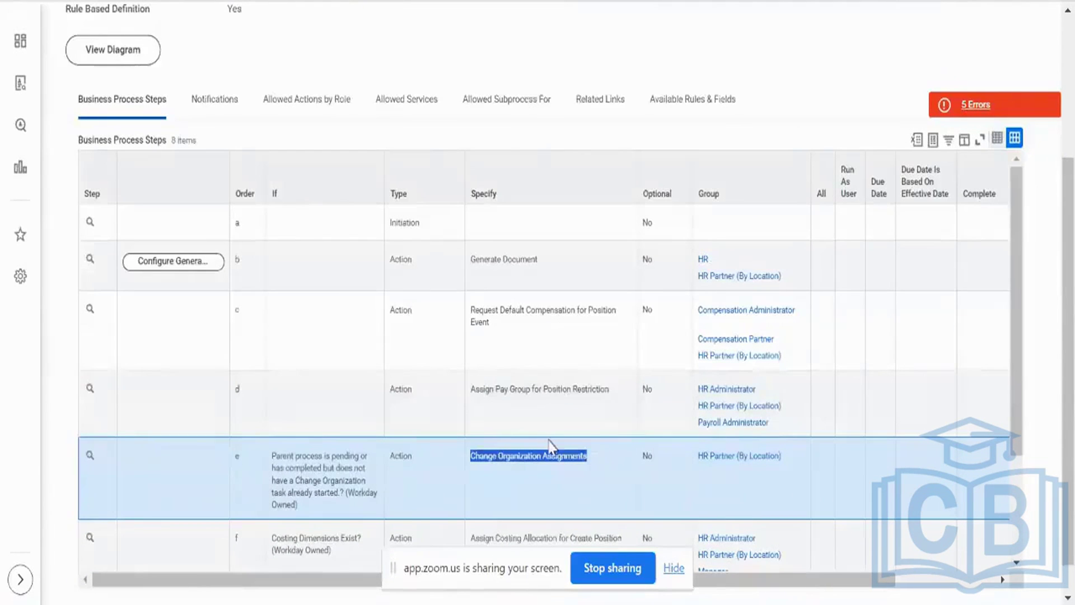
pyautogui.scroll(3, 549, 447)
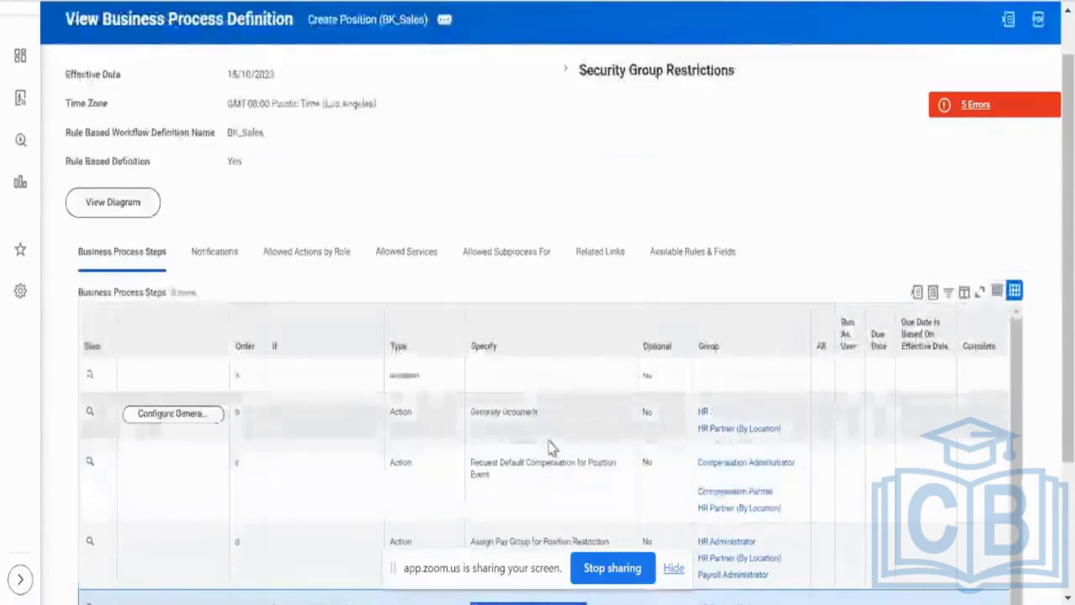
pyautogui.scroll(1, 552, 446)
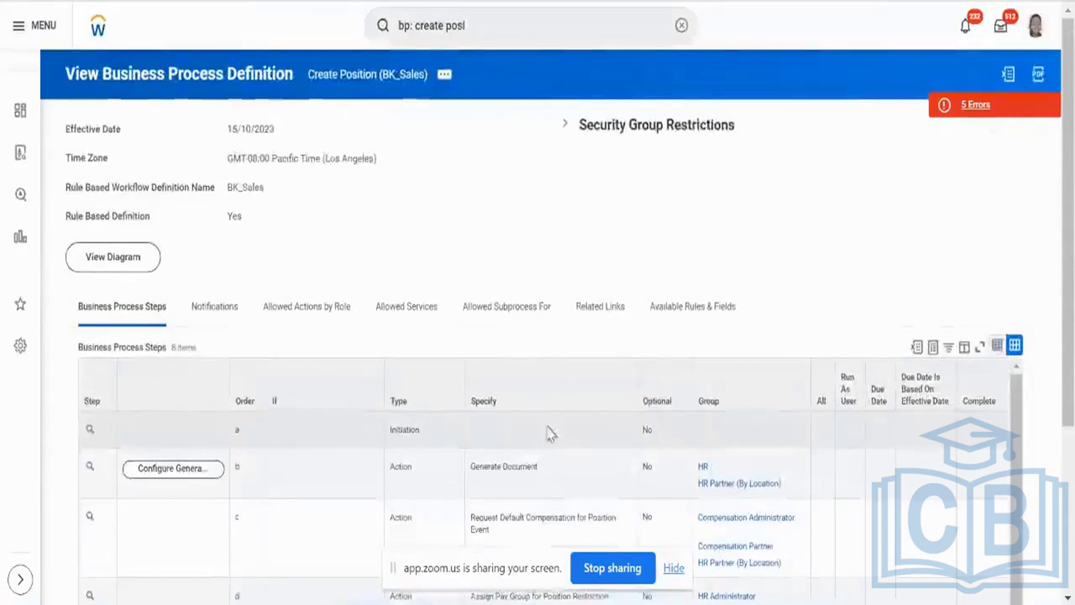